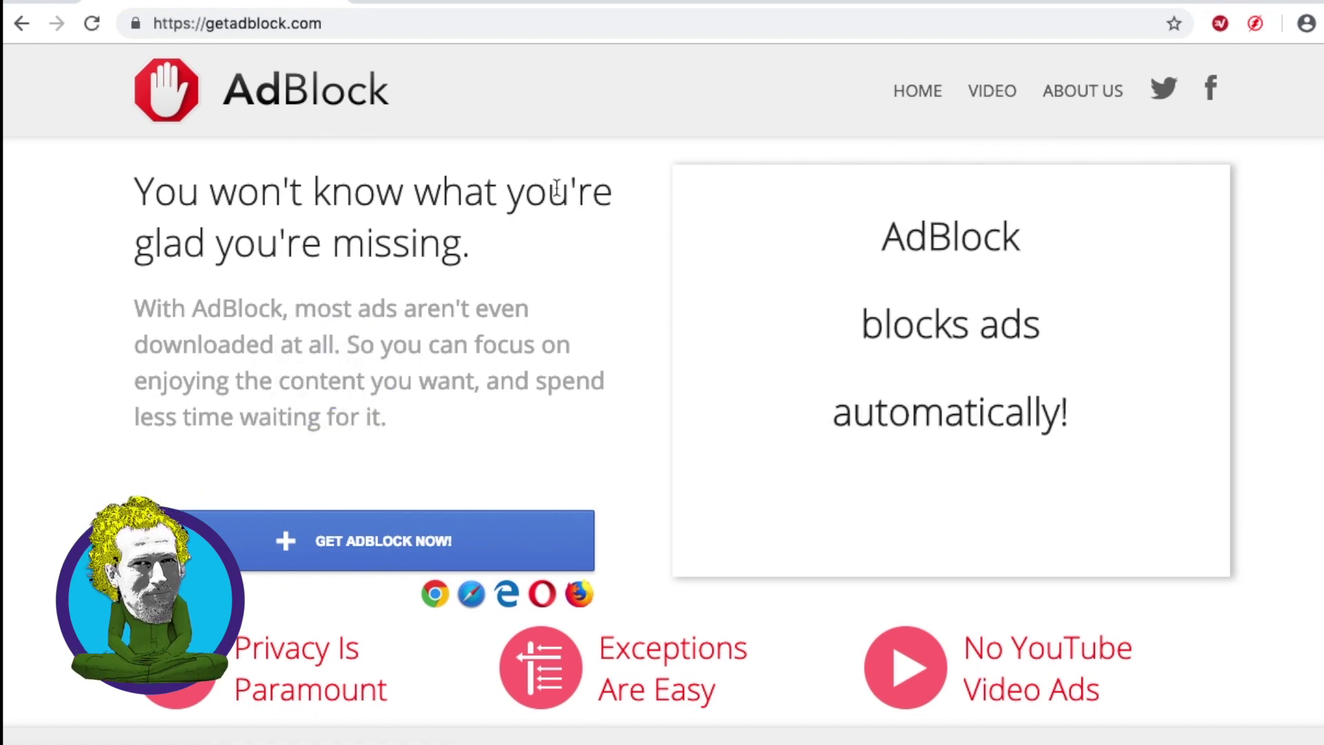
Step: Install AdBlock from its Chrome Web Store listing and confirm adding the extension
scroll(531, 228, down, 3)
scroll(509, 270, down, 2)
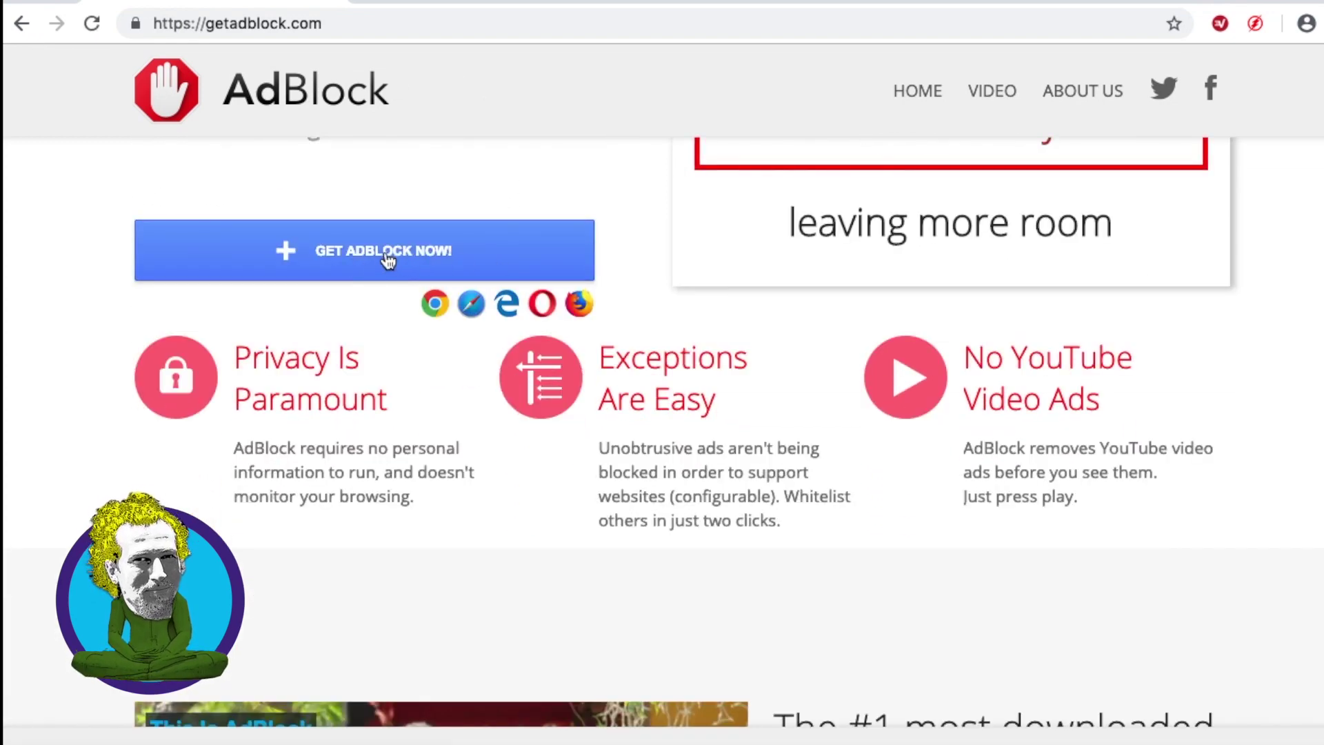
scroll(375, 276, up, 3)
click(357, 410)
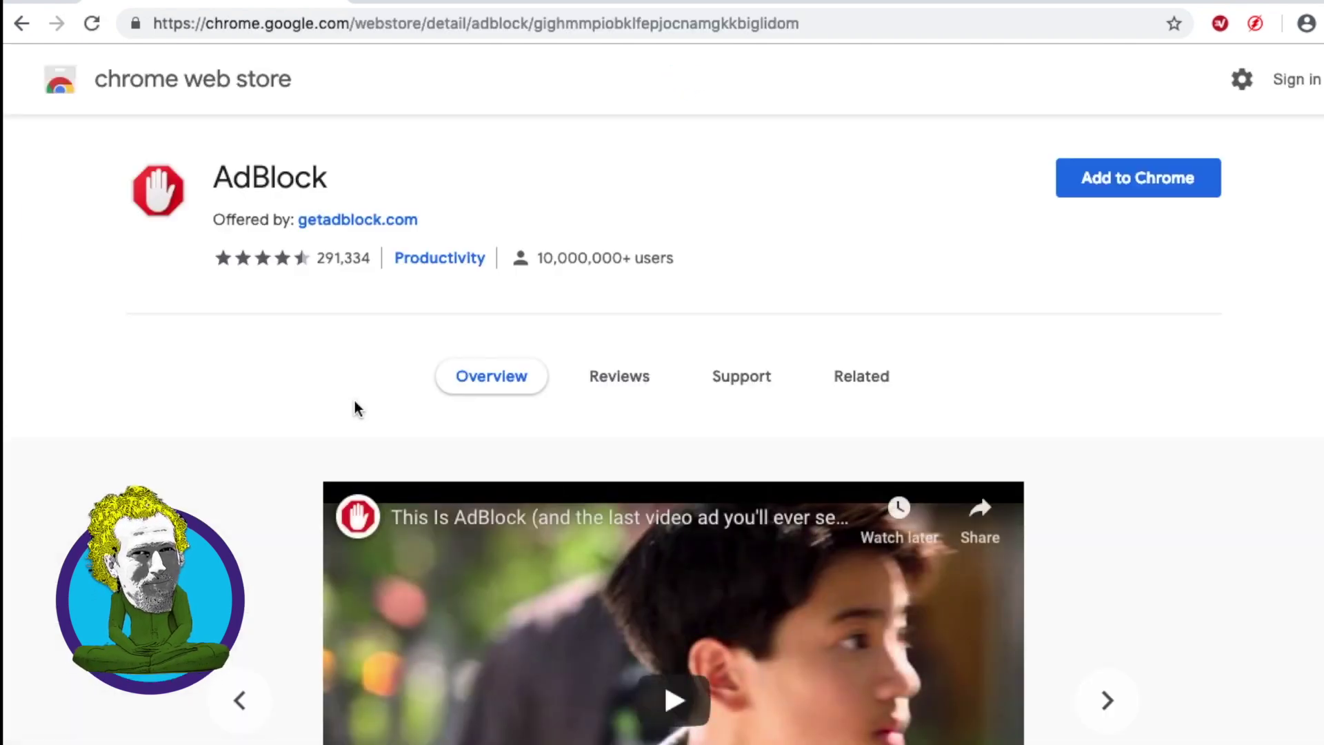
scroll(754, 198, down, 3)
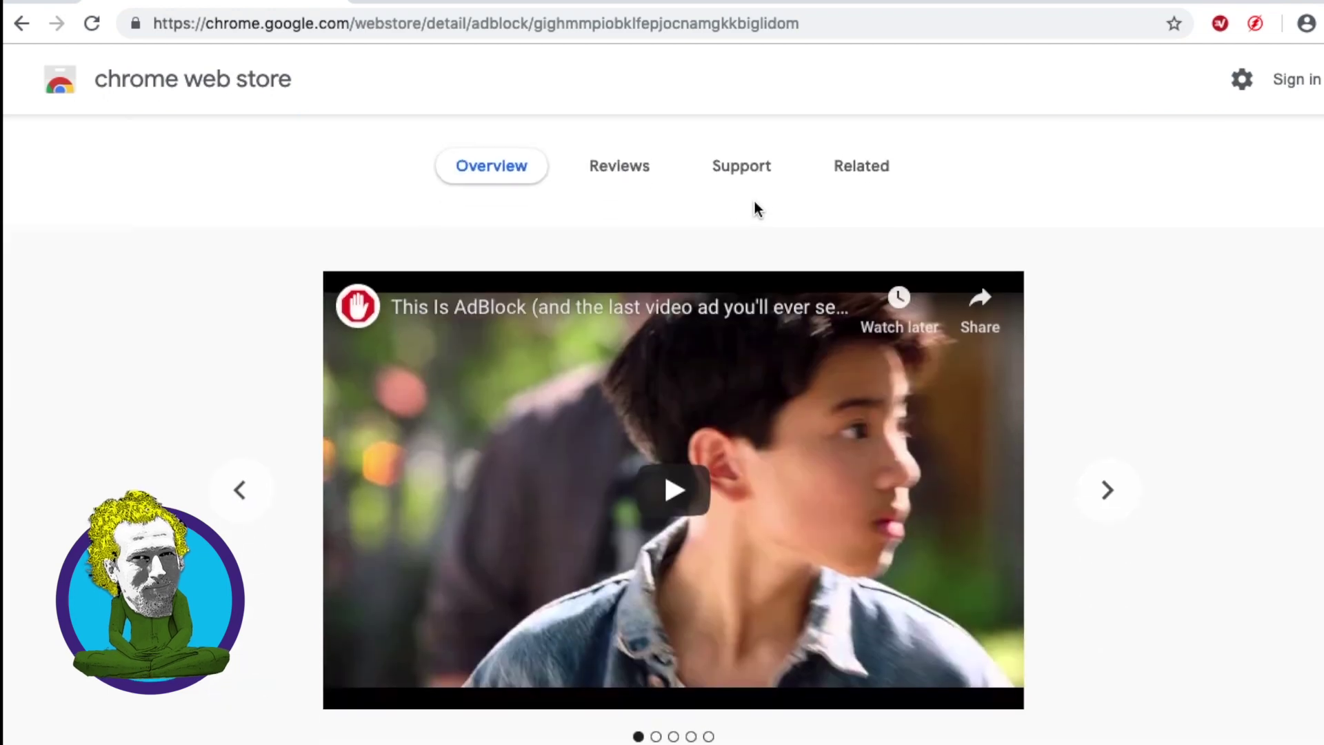
scroll(753, 198, up, 3)
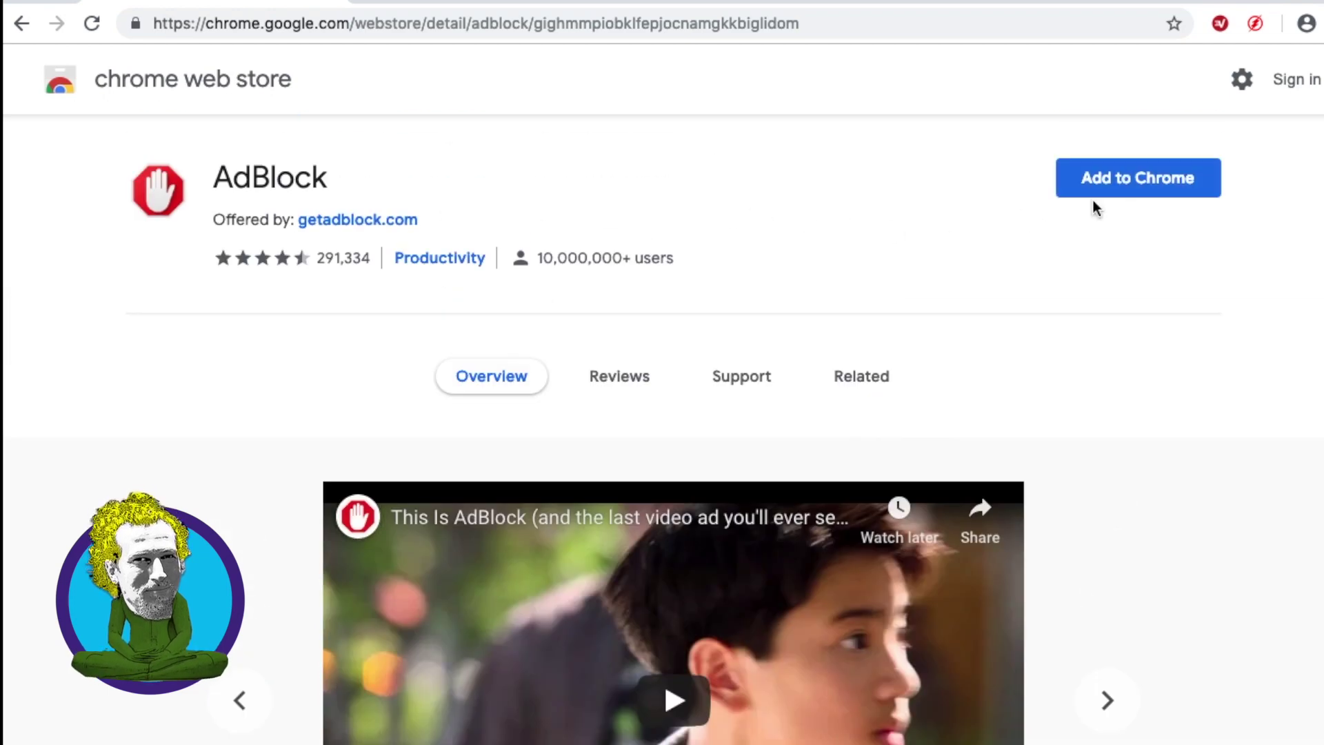
click(1180, 181)
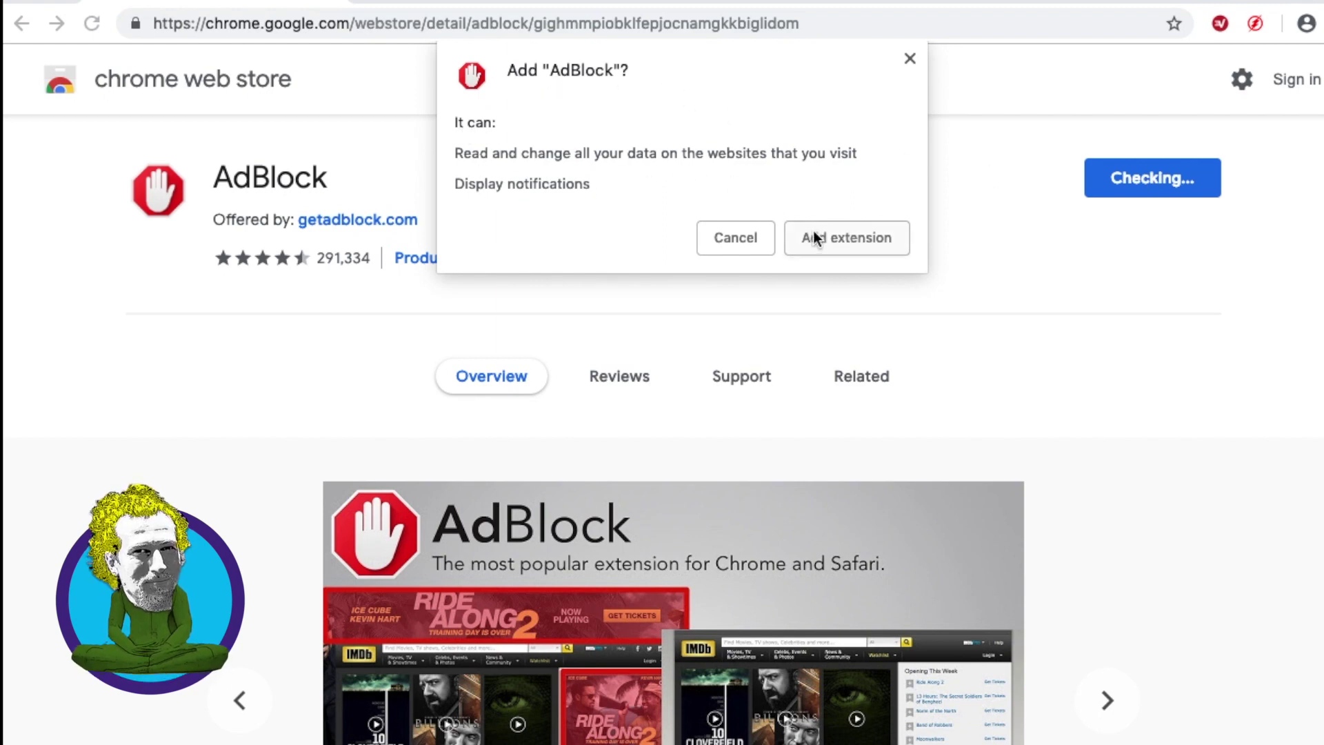
click(870, 241)
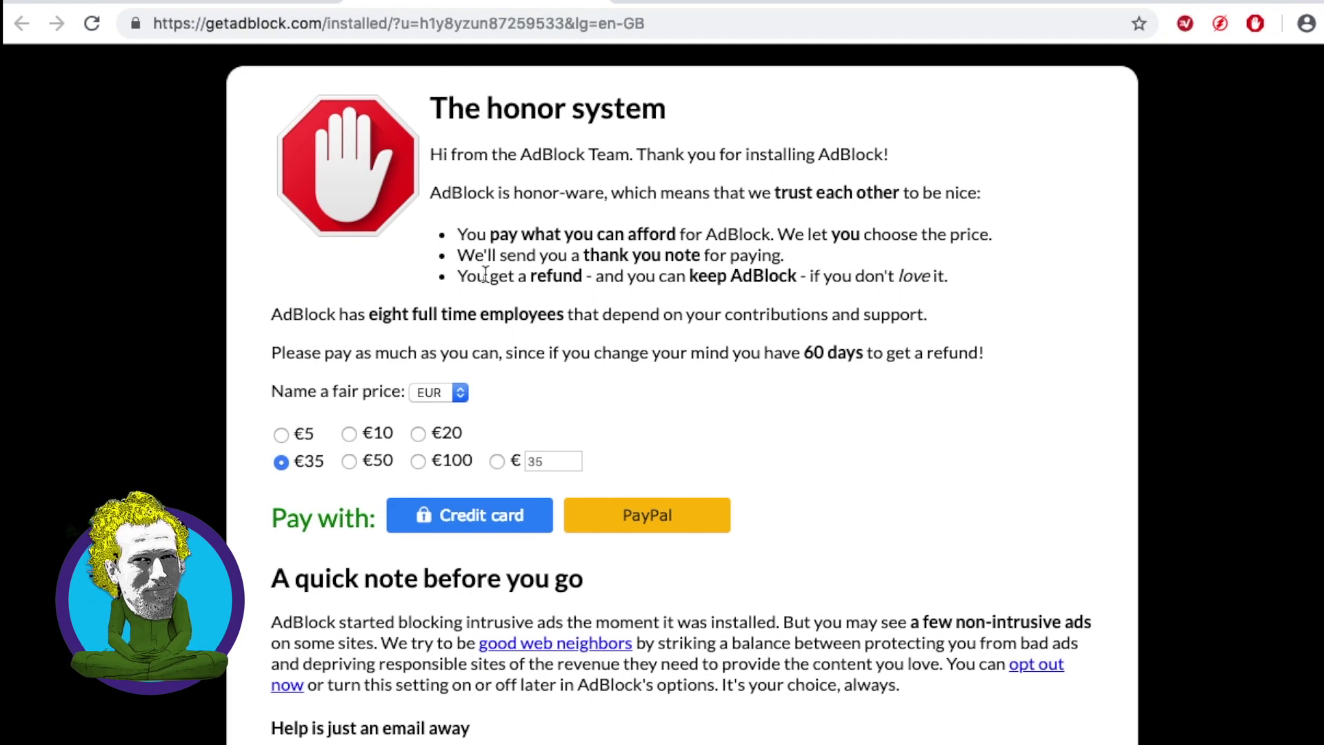
Step: Clear the 'honor-ware' highlight on the AdBlock thank-you page and open a new tab
scroll(586, 273, down, 1)
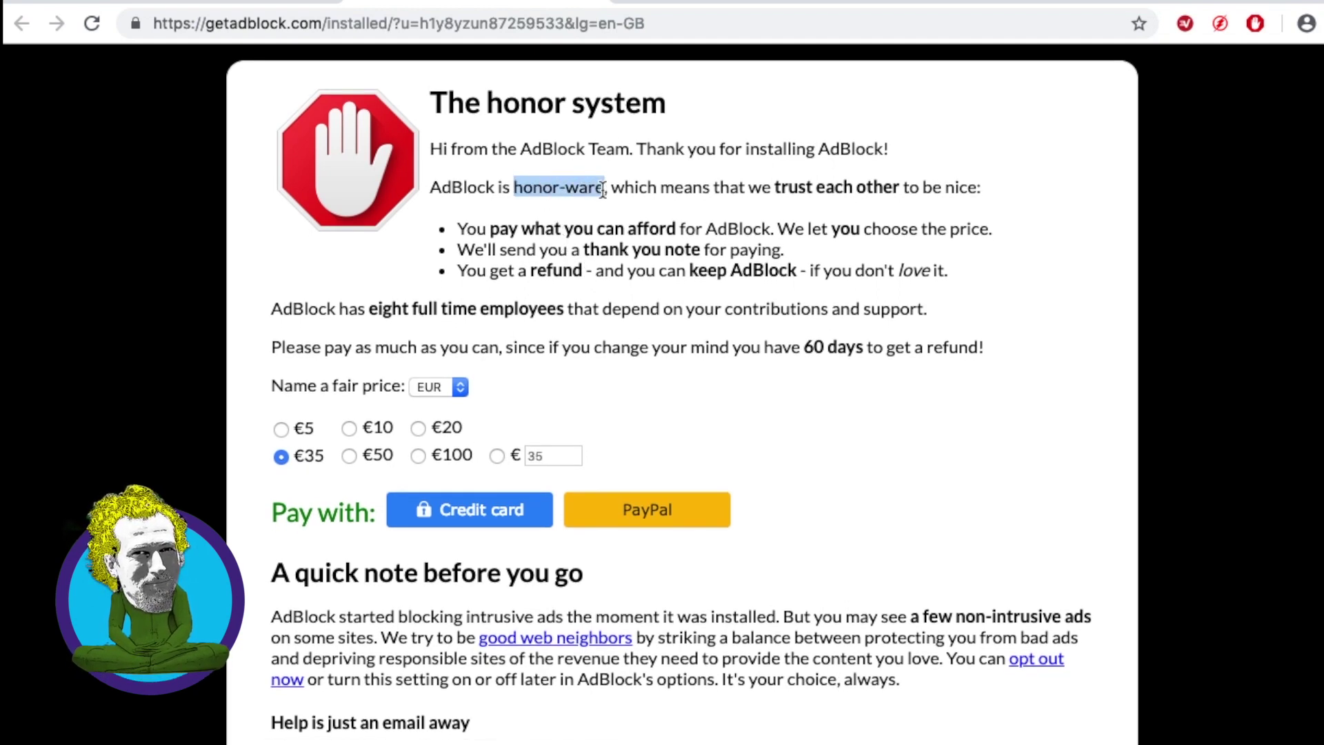
click(672, 295)
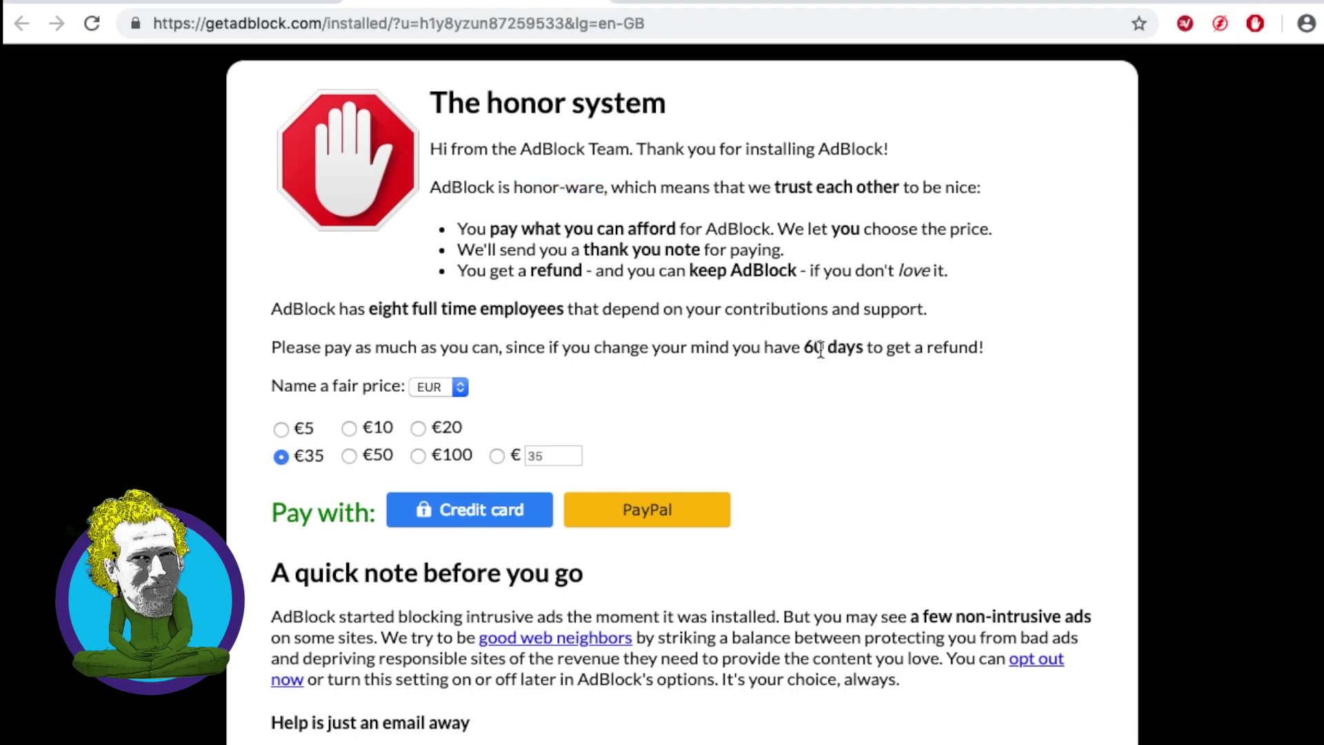
key(ctrl+t)
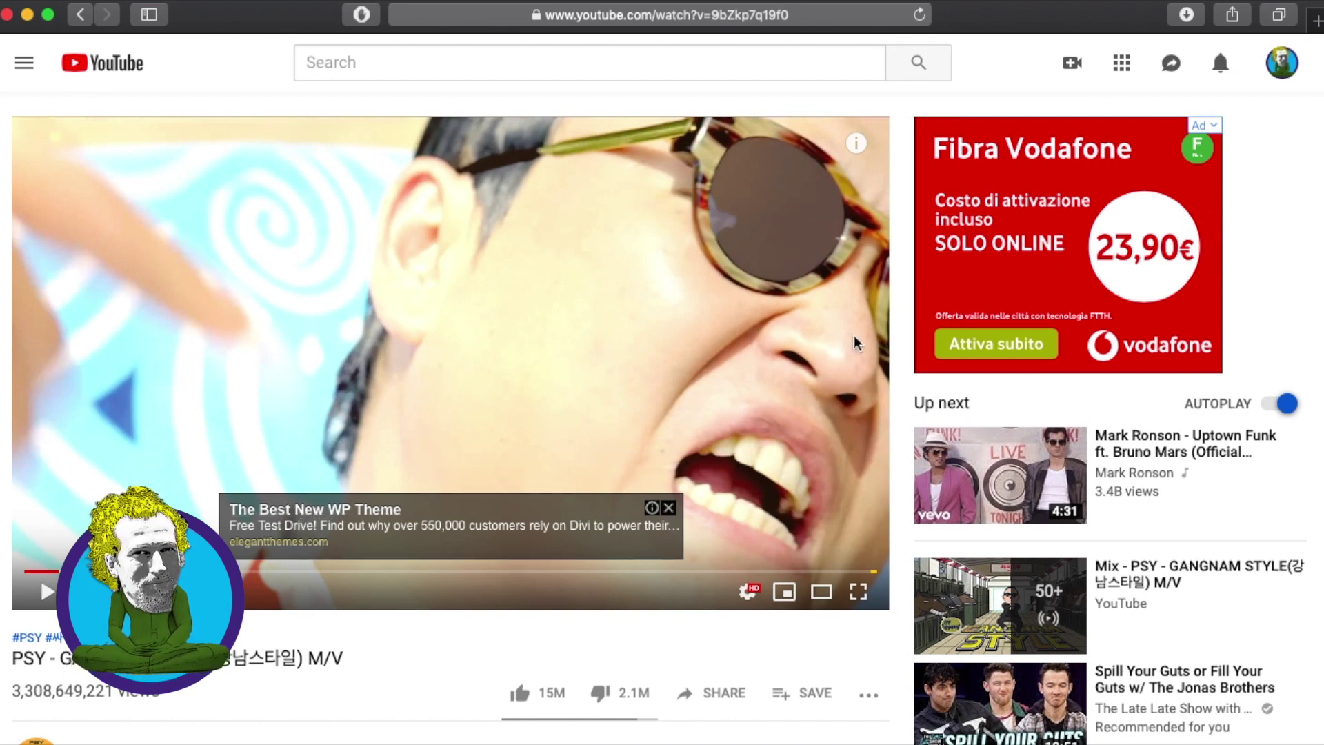
Step: Use the AdBlock toolbar menu, then close the overlay ad on the PSY video
scroll(276, 498, down, 1)
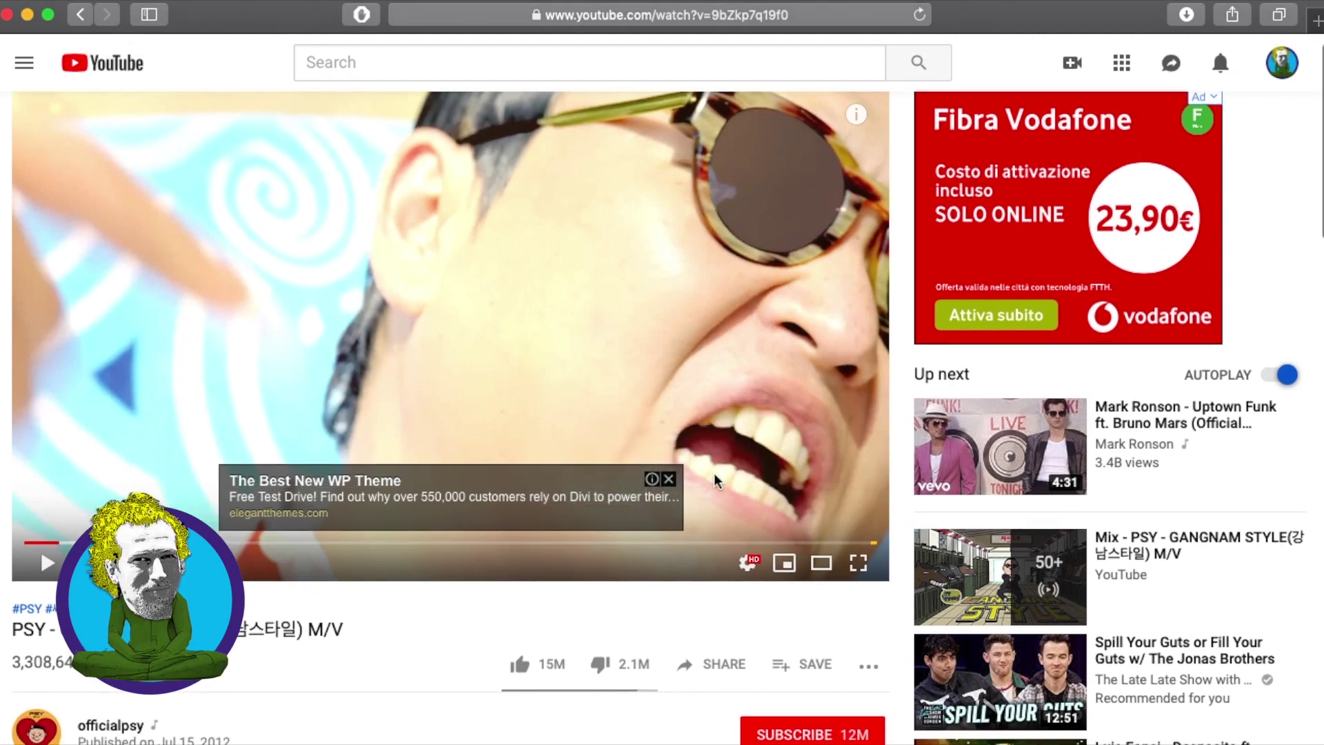
scroll(888, 367, up, 1)
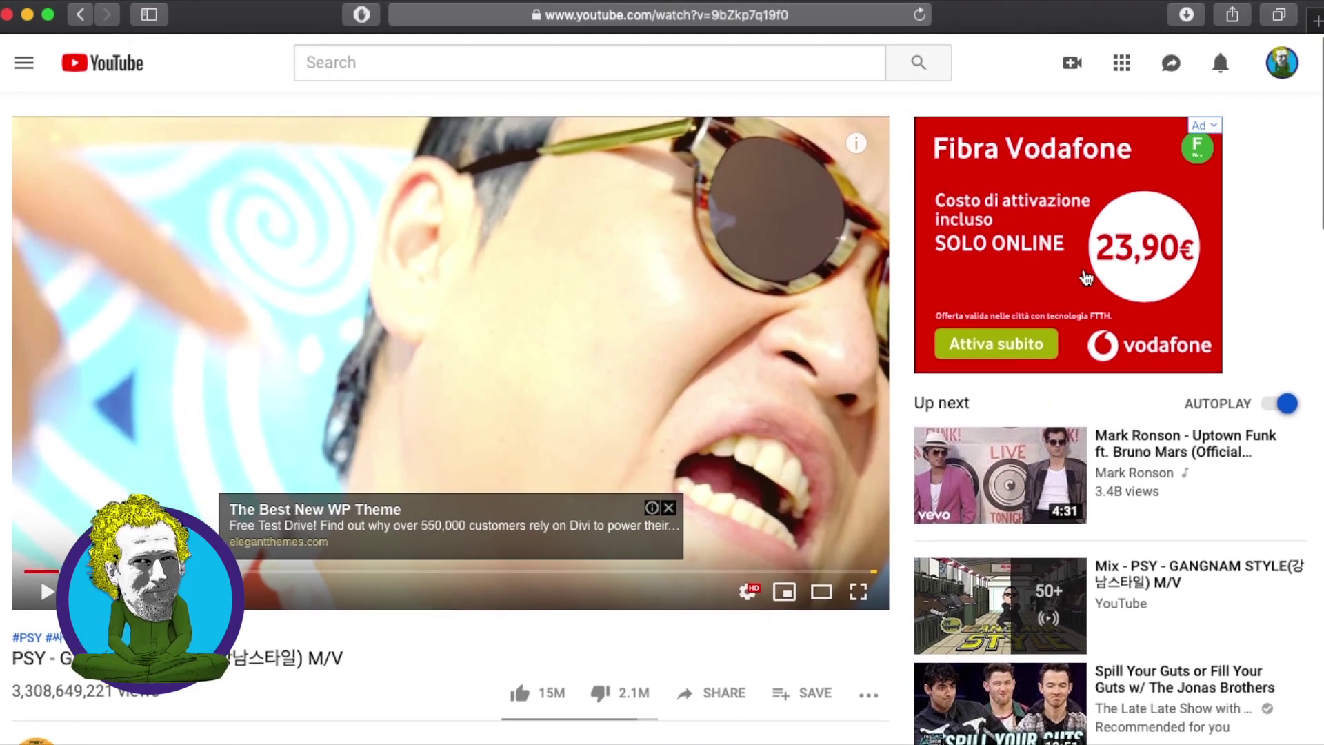
click(361, 14)
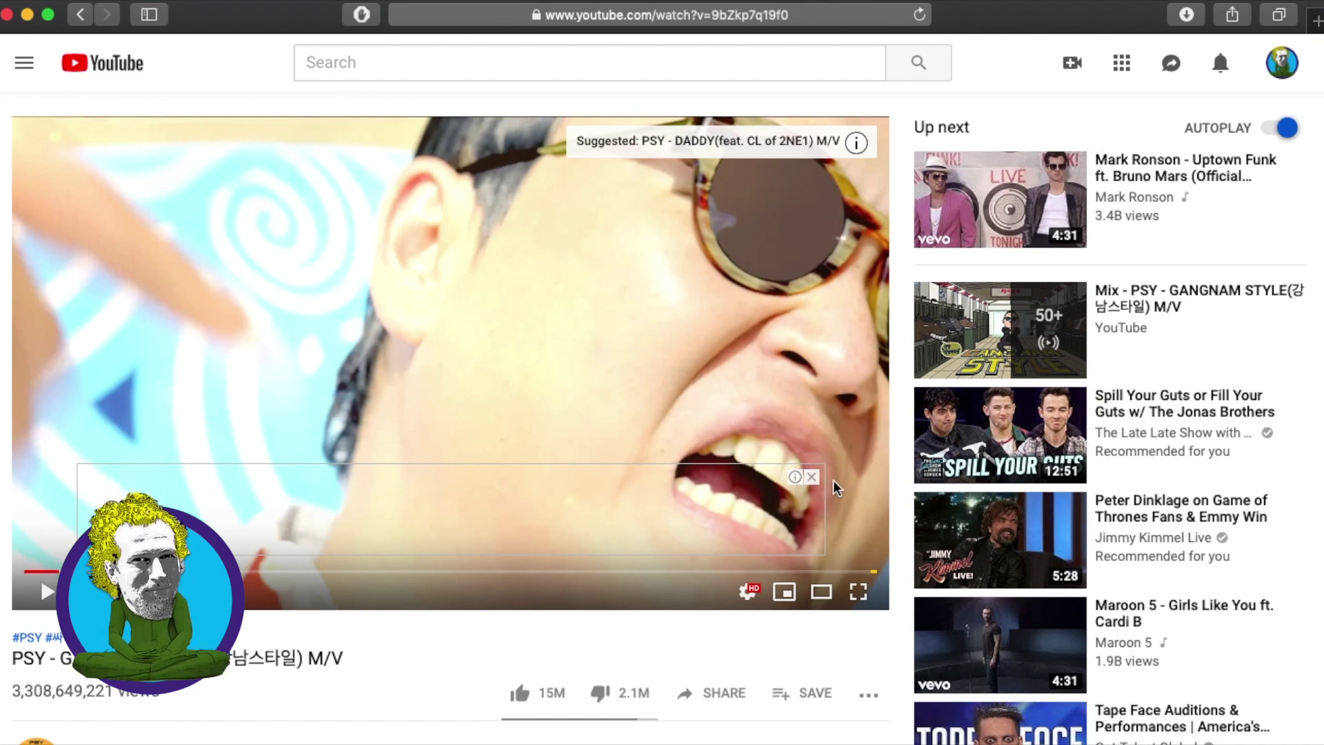
click(812, 477)
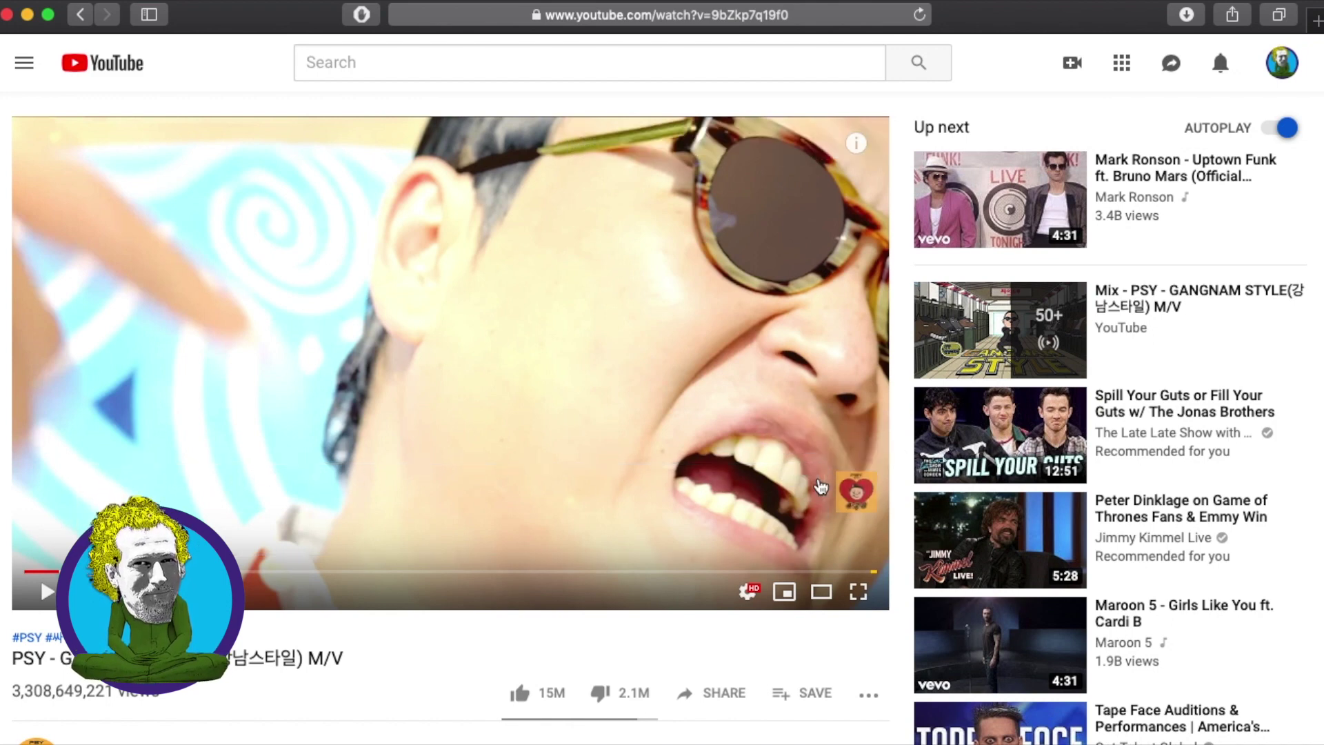